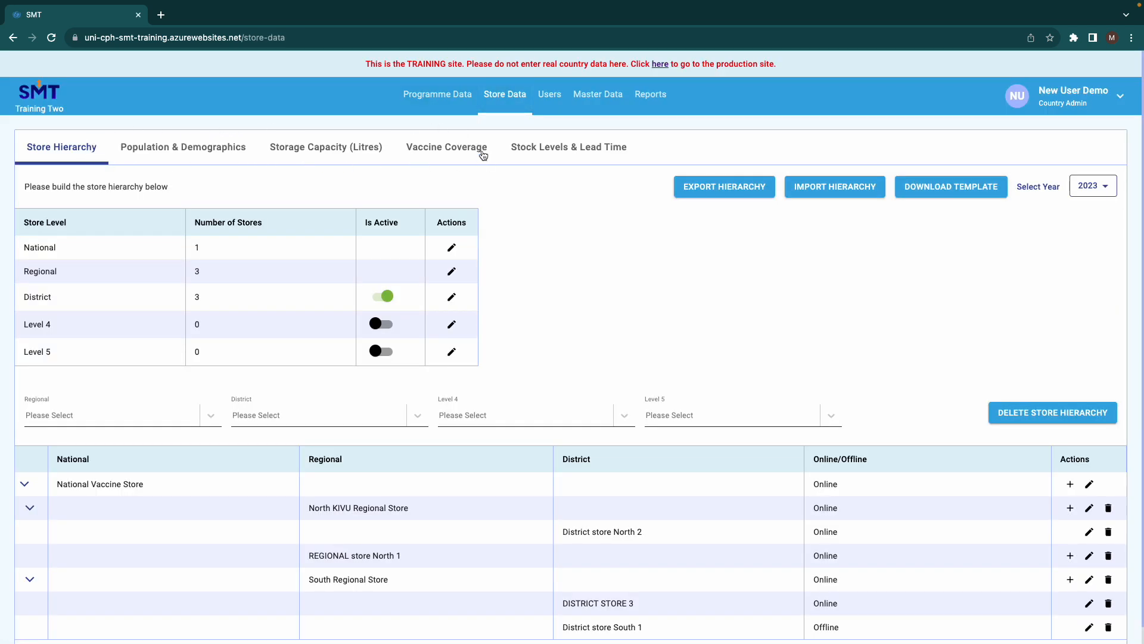
Open the Vaccine Coverage tab under Store Data and review the available years
{"action": "left_click", "coordinate": [449, 151]}
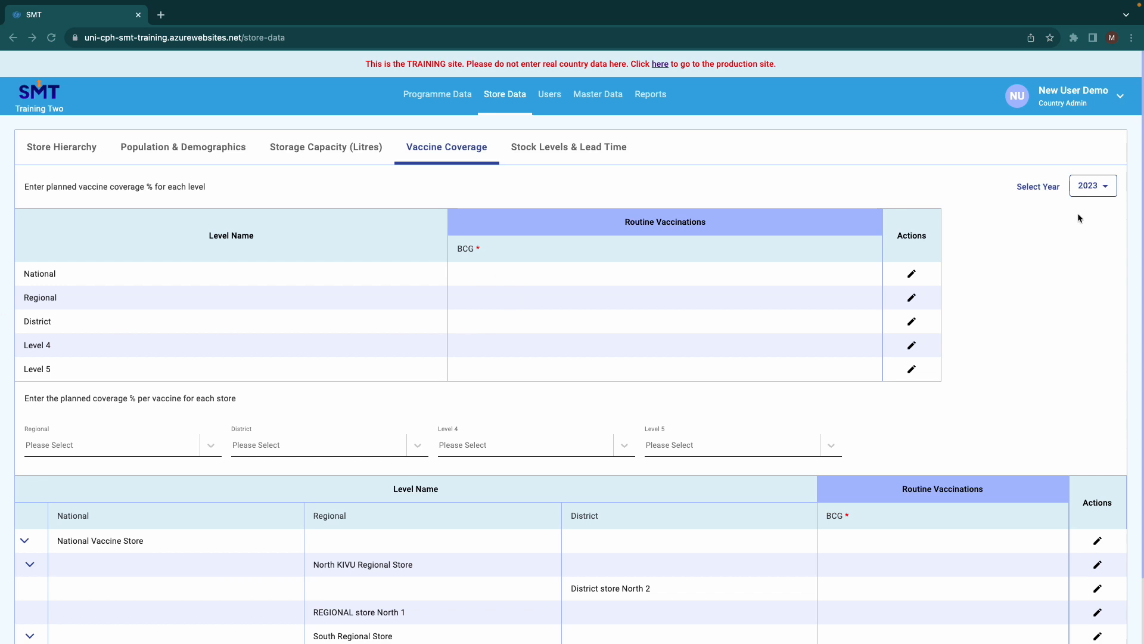
{"action": "left_click", "coordinate": [1102, 192]}
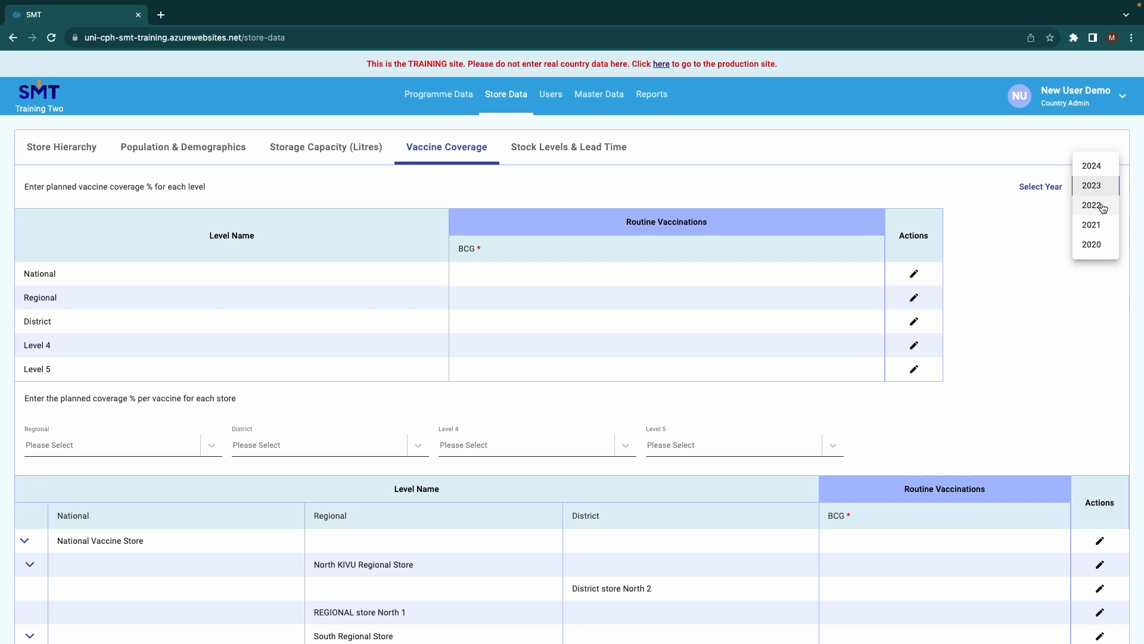
{"action": "left_click", "coordinate": [1018, 213]}
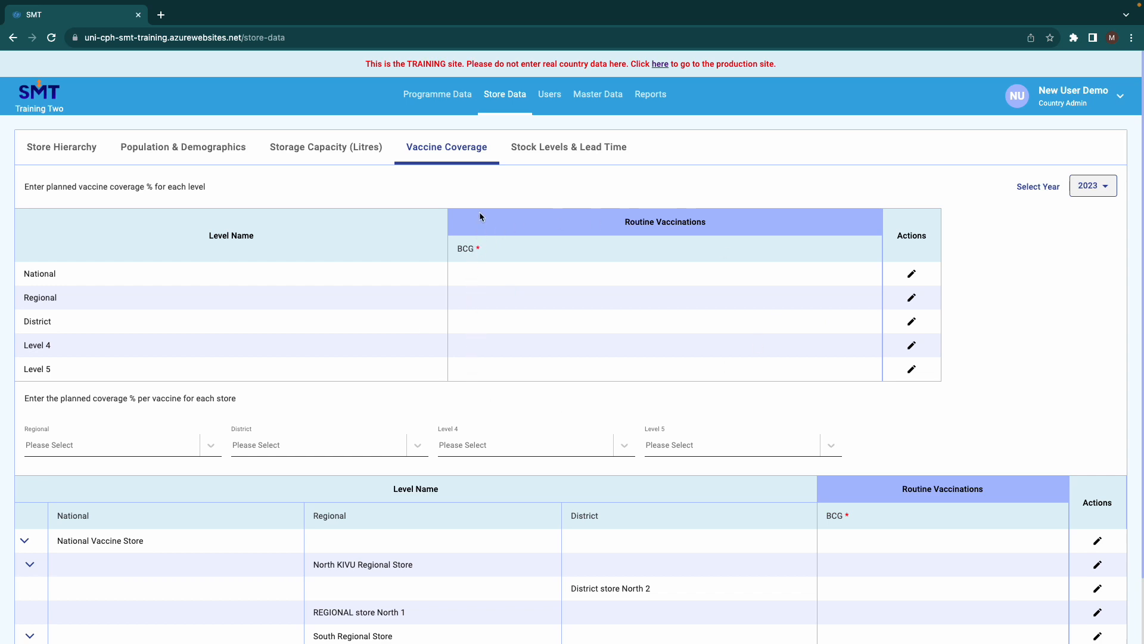
Review the BCG routine vaccination in Programme Data, then return to the Vaccine Coverage tab
{"action": "left_click", "coordinate": [444, 103]}
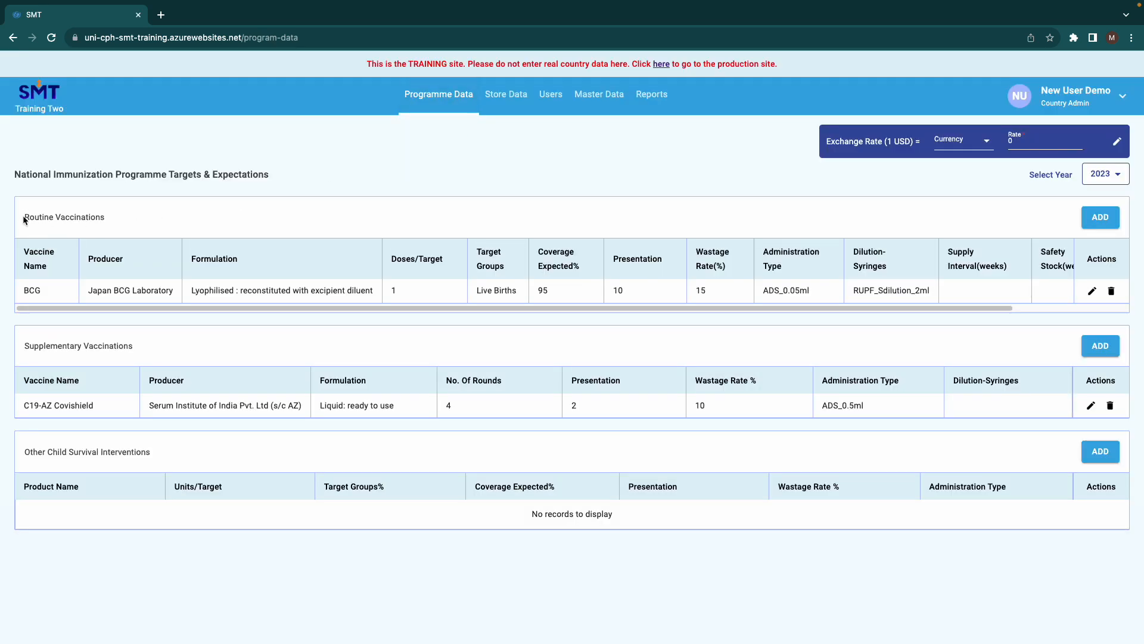
{"action": "left_click_drag", "start_coordinate": [29, 217], "coordinate": [114, 225]}
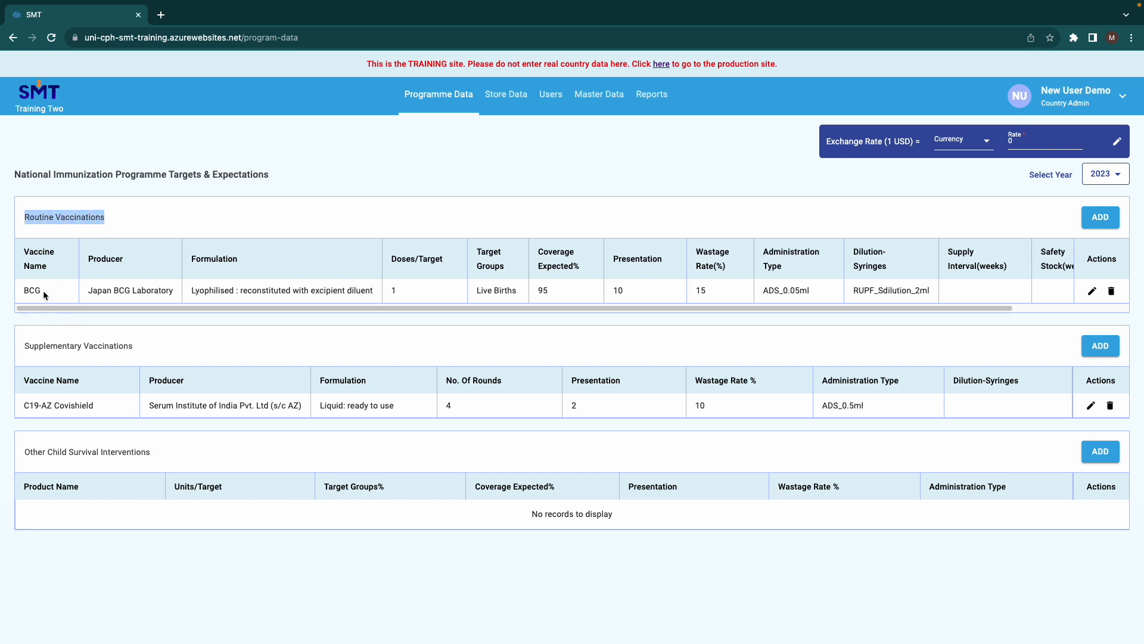
{"action": "left_click_drag", "start_coordinate": [44, 292], "coordinate": [23, 294]}
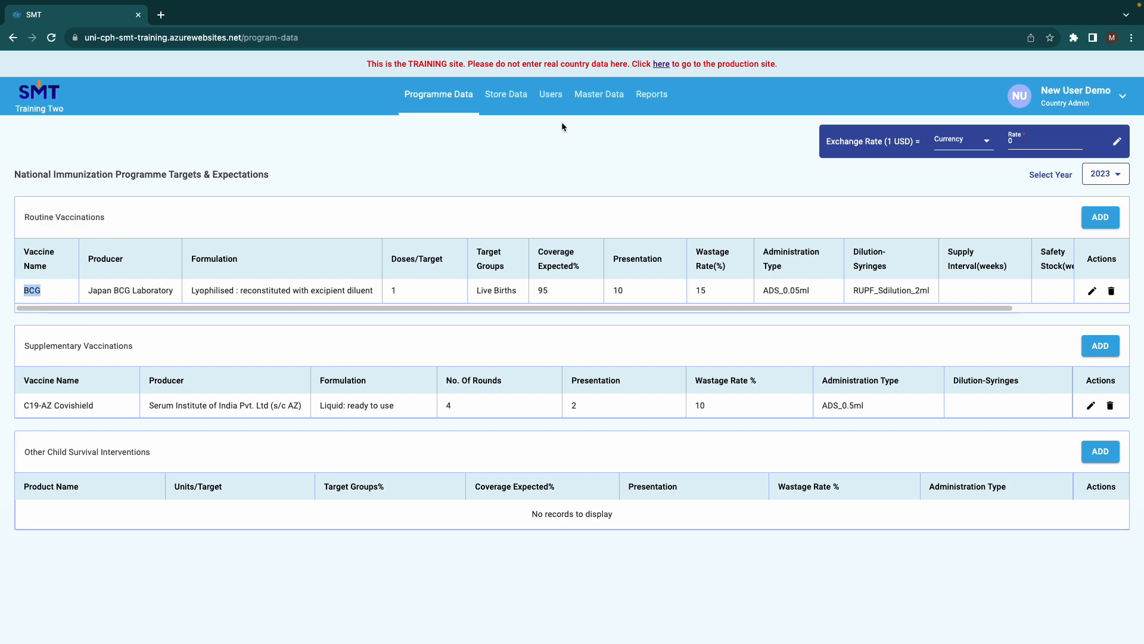
{"action": "left_click", "coordinate": [511, 96]}
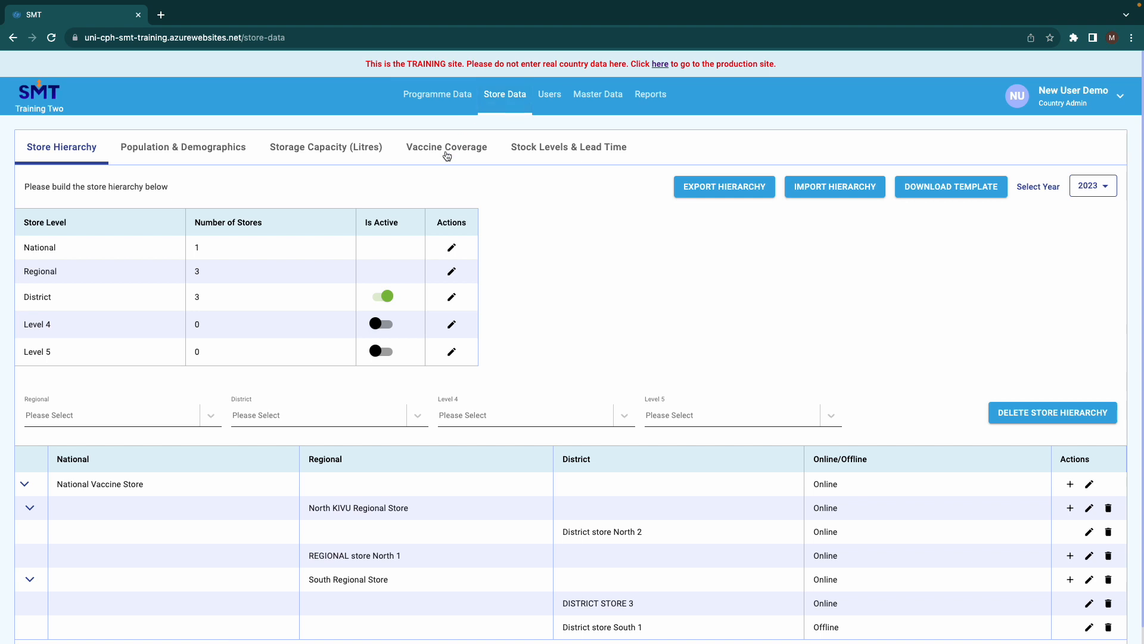
{"action": "left_click", "coordinate": [447, 149]}
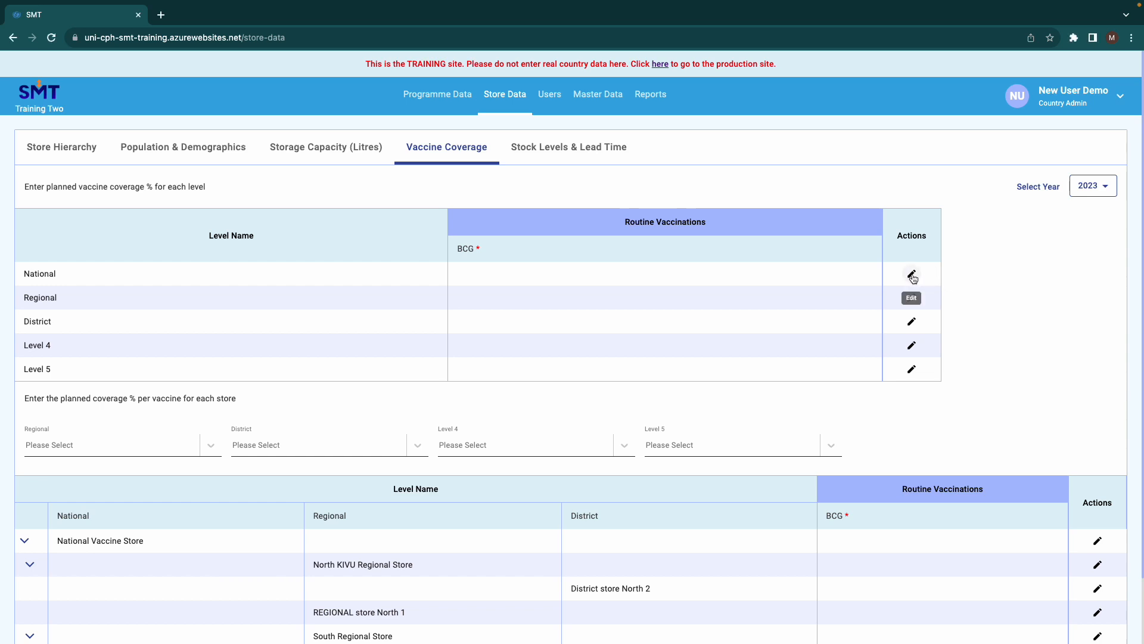
Set the National level's planned BCG coverage to 95%
{"action": "left_click", "coordinate": [912, 276]}
{"action": "left_click", "coordinate": [326, 360]}
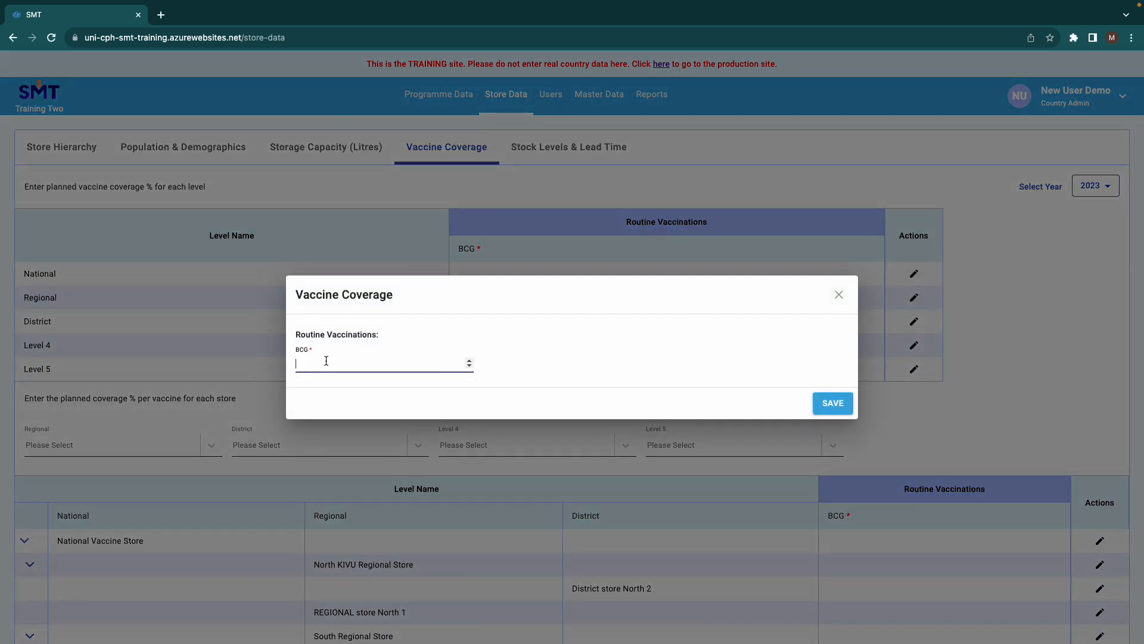
{"action": "type", "text": "95"}
{"action": "left_click", "coordinate": [834, 405]}
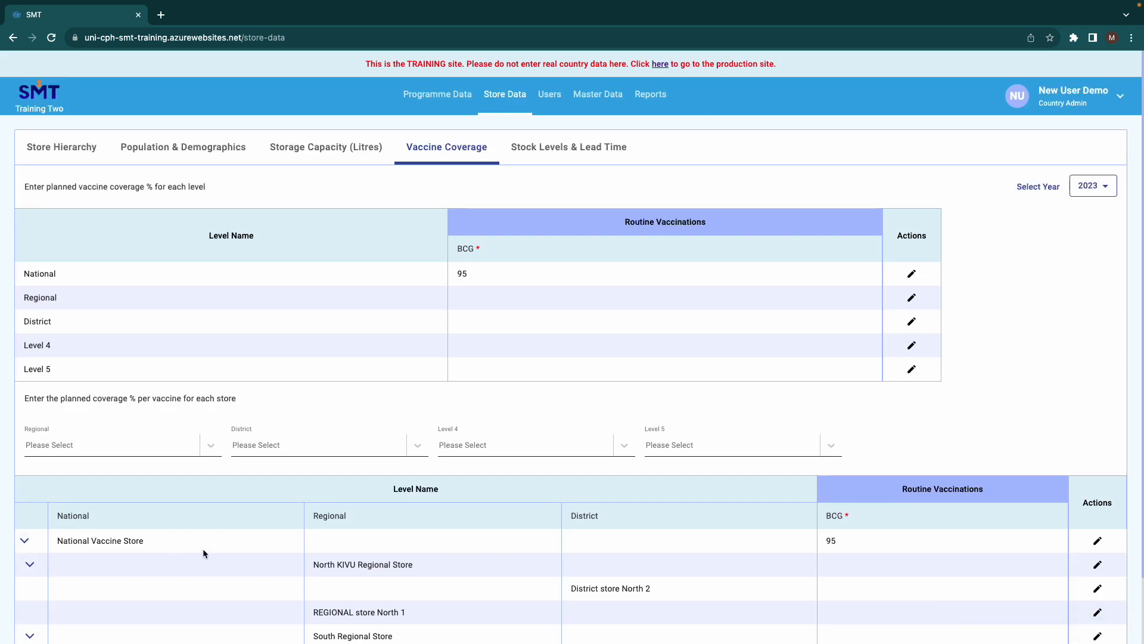
Set the Regional level's planned BCG coverage to 95%
{"action": "left_click", "coordinate": [911, 298]}
{"action": "left_click", "coordinate": [323, 363]}
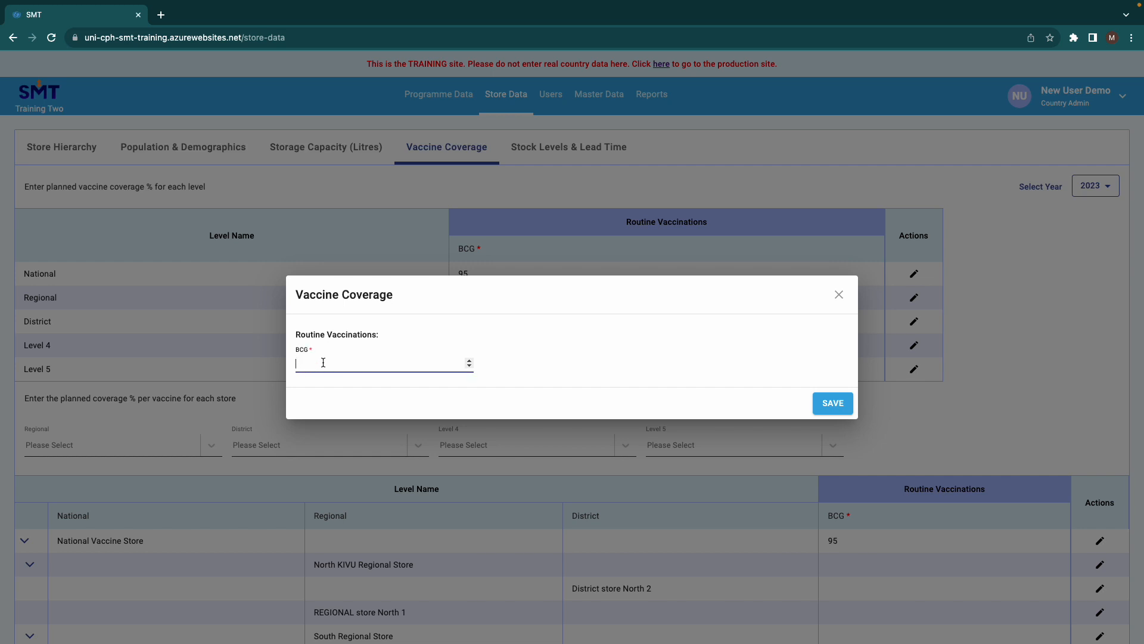
{"action": "type", "text": "95"}
{"action": "left_click", "coordinate": [833, 406]}
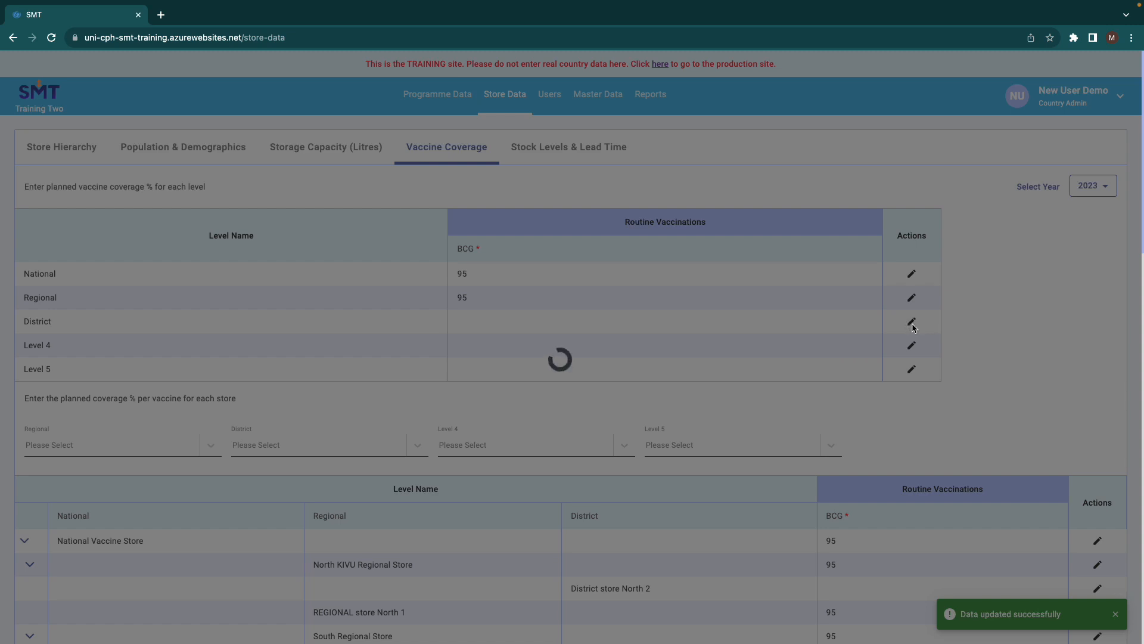
Set the District level's planned BCG coverage to 95%
{"action": "scroll", "coordinate": [945, 472], "scroll_direction": "down", "scroll_amount": 1}
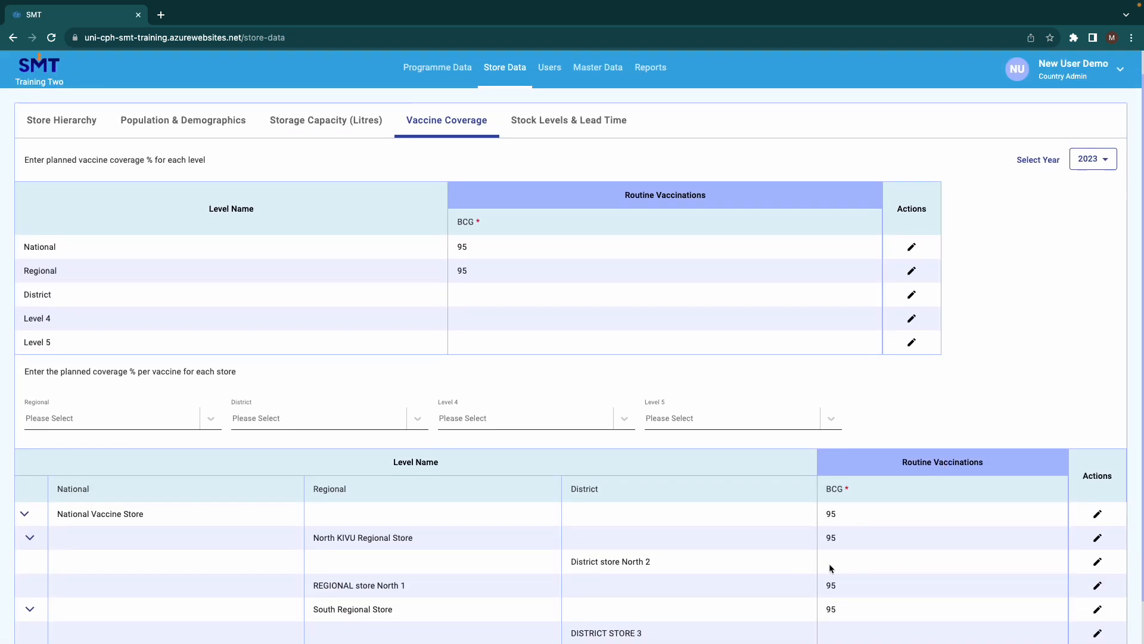
{"action": "left_click", "coordinate": [912, 295]}
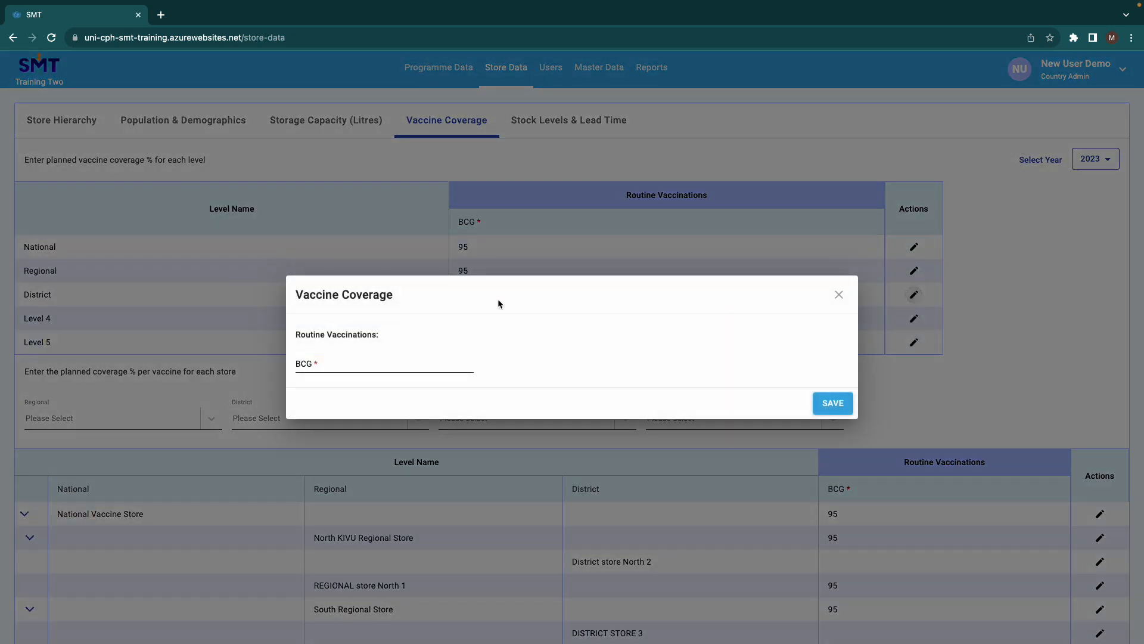
{"action": "left_click", "coordinate": [401, 357]}
{"action": "type", "text": "95"}
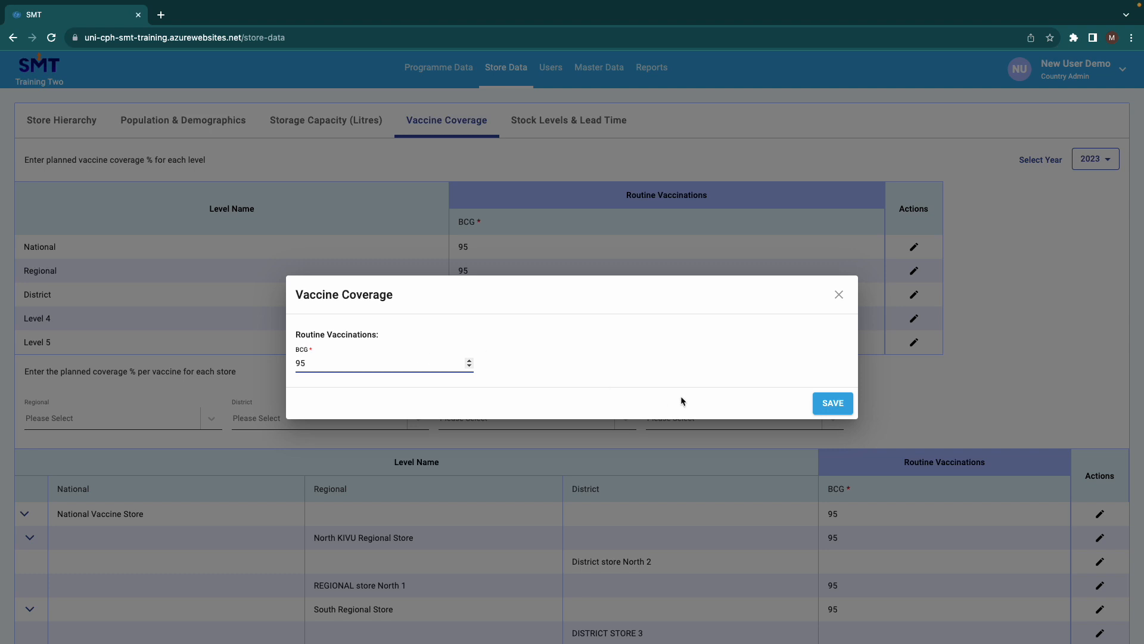
{"action": "left_click", "coordinate": [832, 402]}
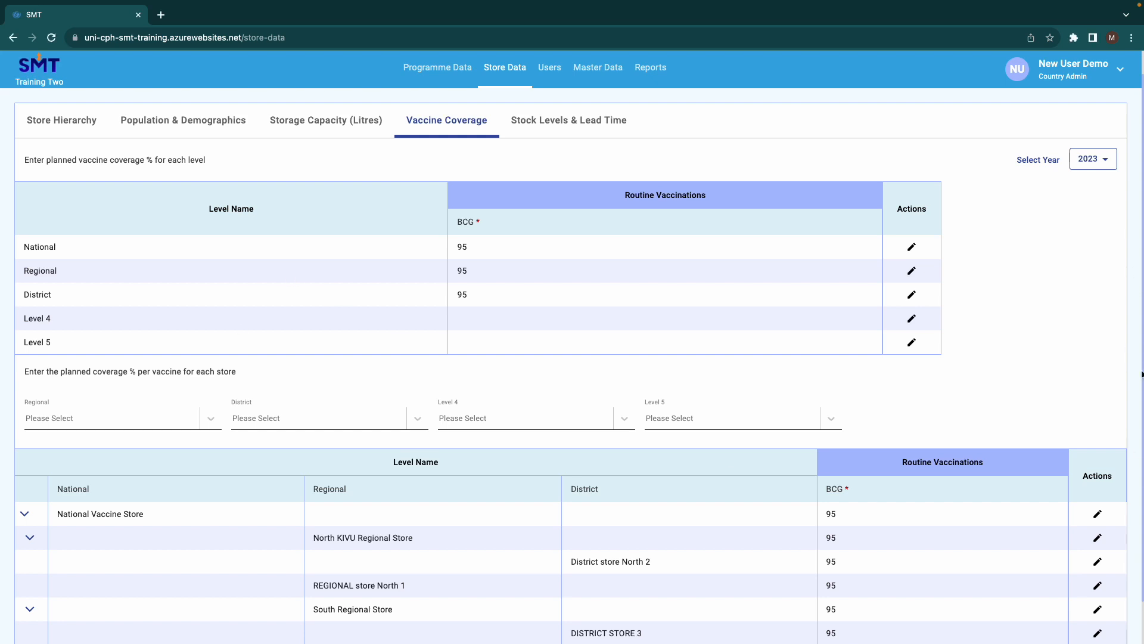
Change the BCG coverage for District store South 1 to 85%
{"action": "scroll", "coordinate": [1142, 375], "scroll_direction": "down", "scroll_amount": 2}
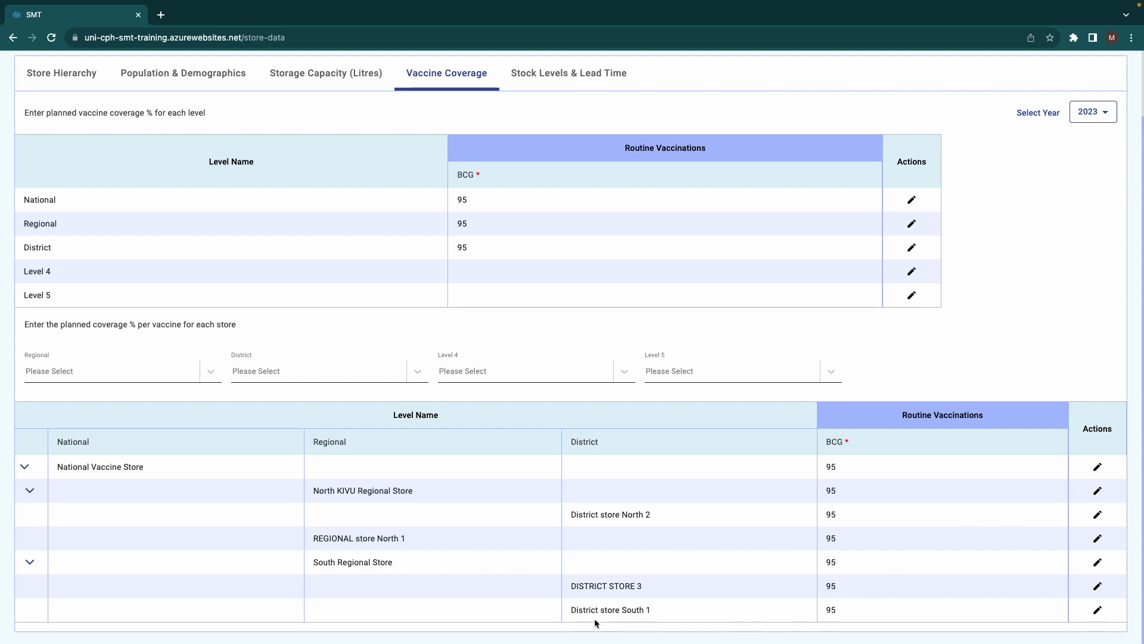
{"action": "left_click_drag", "start_coordinate": [571, 610], "coordinate": [652, 610]}
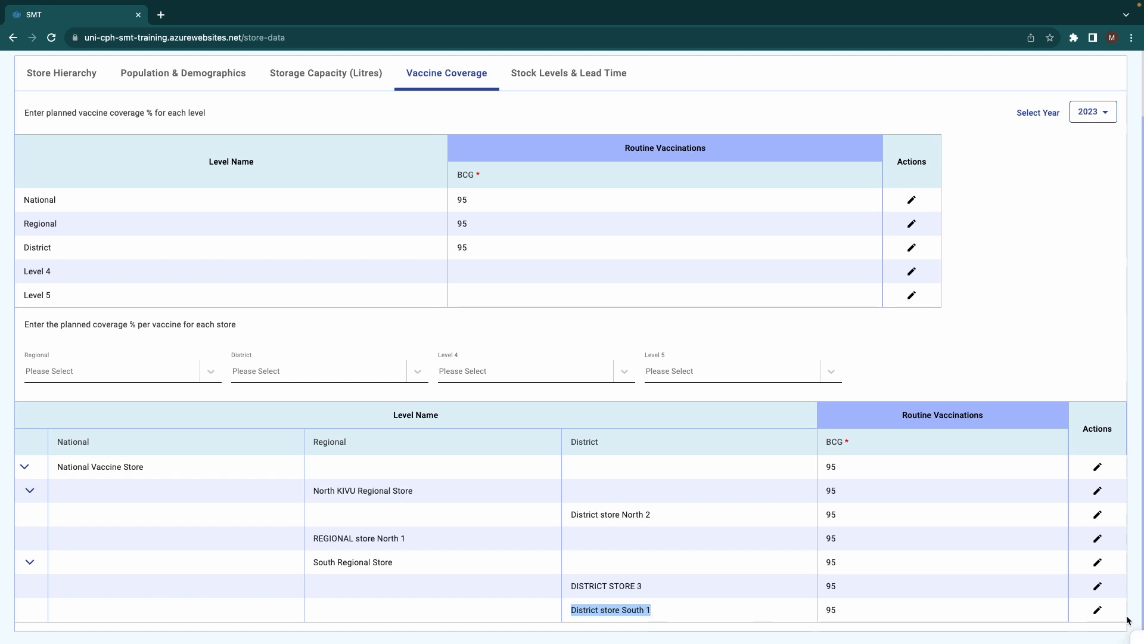
{"action": "left_click", "coordinate": [1098, 610]}
{"action": "left_click", "coordinate": [1099, 609]}
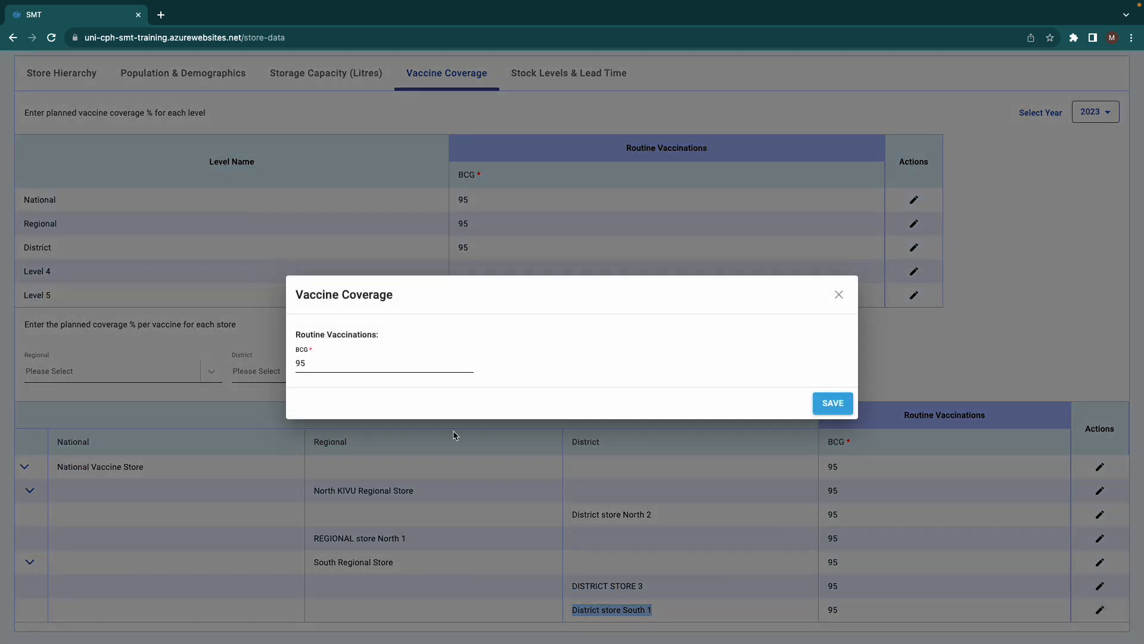
{"action": "left_click_drag", "start_coordinate": [327, 364], "coordinate": [290, 366]}
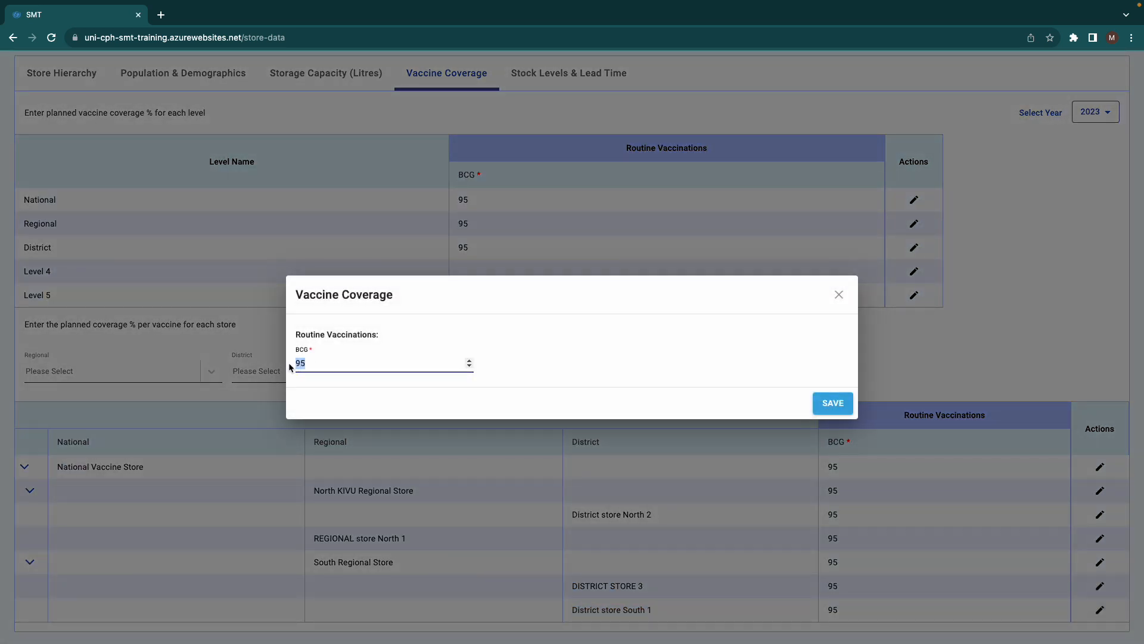
{"action": "type", "text": "85"}
{"action": "left_click", "coordinate": [841, 406]}
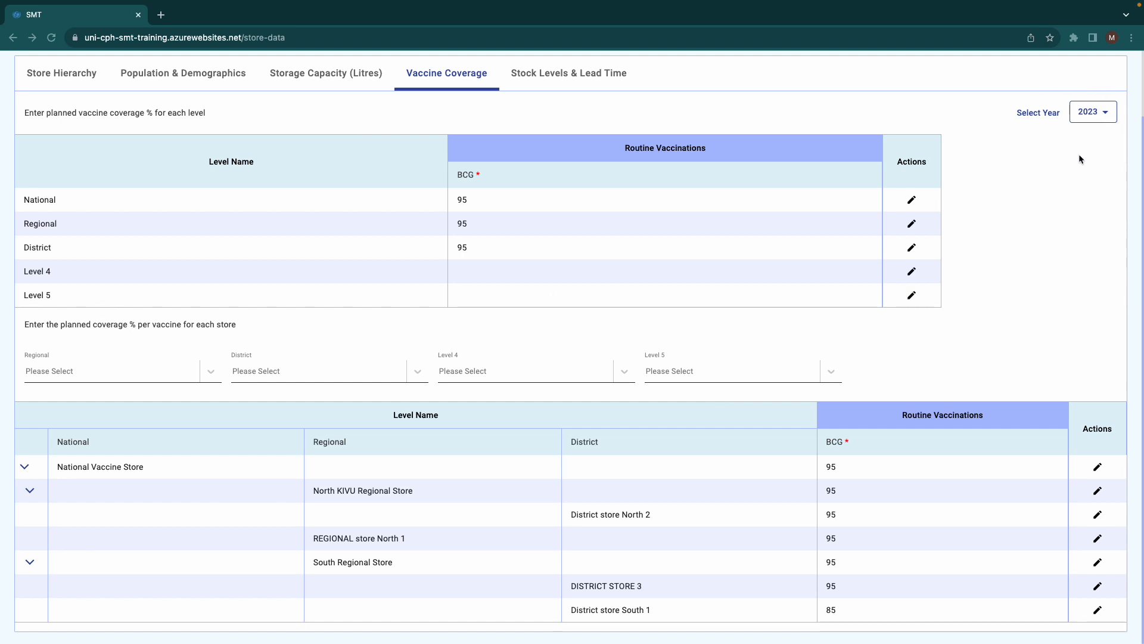
Switch the selected year to 2024
{"action": "left_click", "coordinate": [1106, 116]}
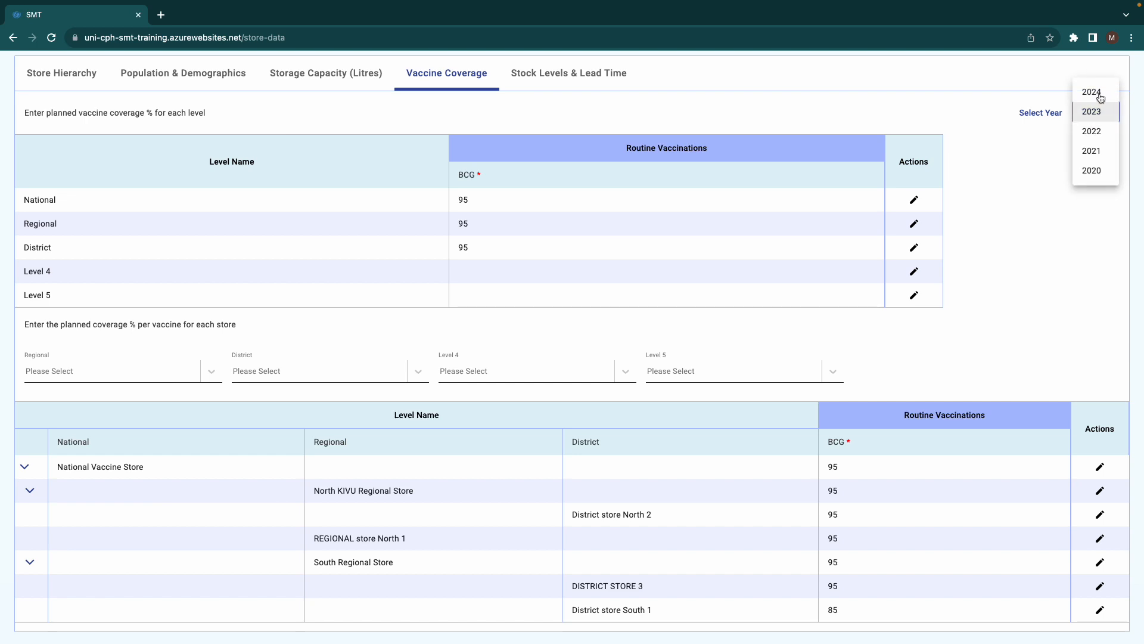
{"action": "left_click", "coordinate": [1101, 97]}
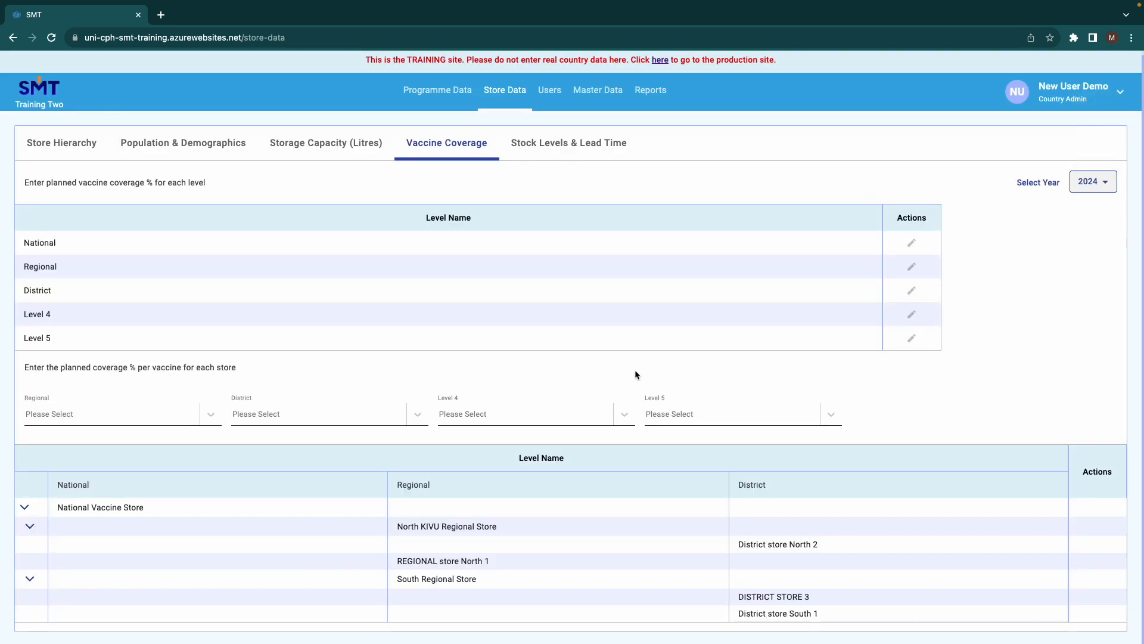